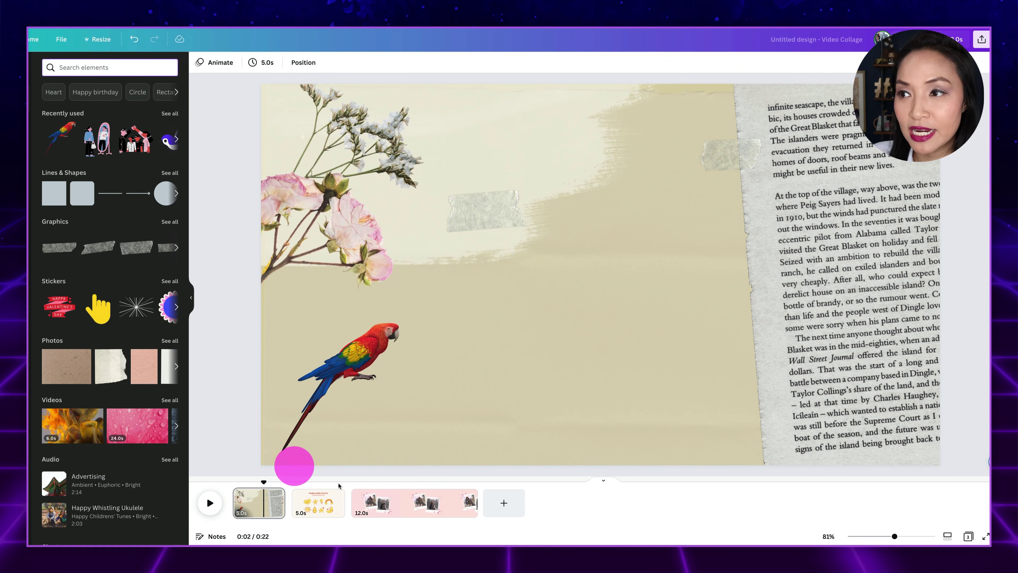
Step: Look up "animate" in the Canva Assistant for the parrot photo, and close the assistant
left_click_drag(685, 269, 539, 416)
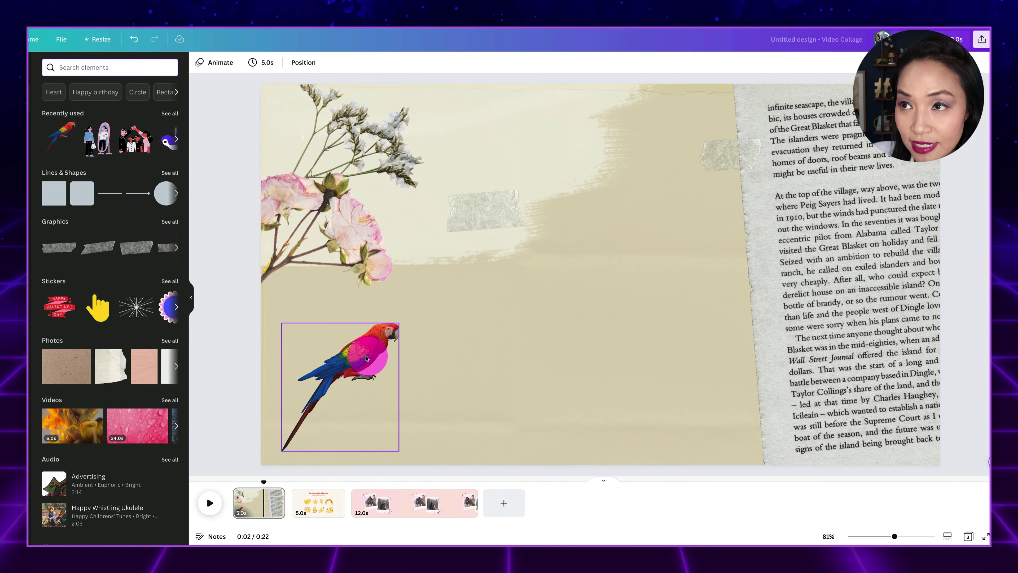
left_click(302, 363)
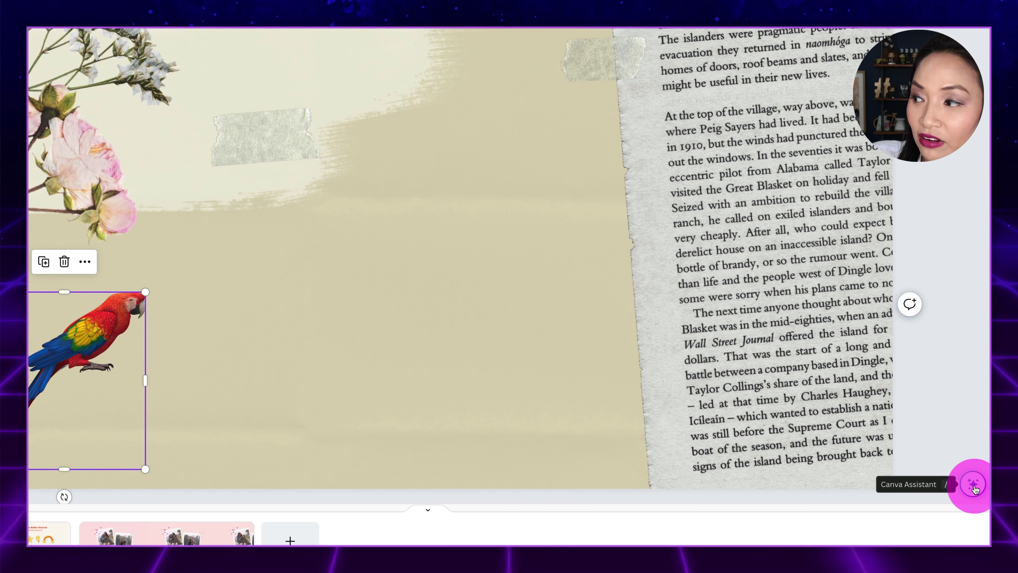
left_click(975, 489)
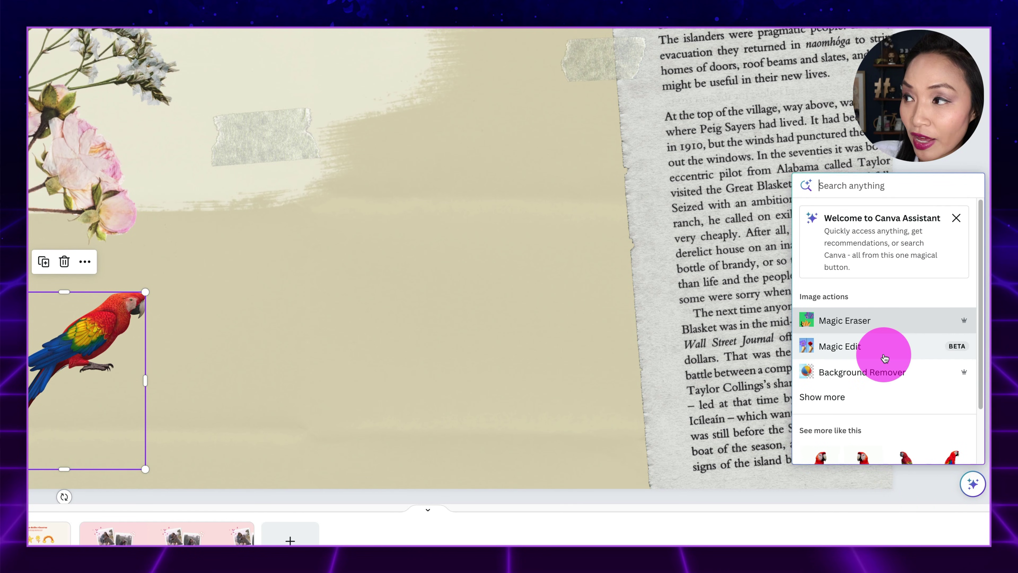
type("animate")
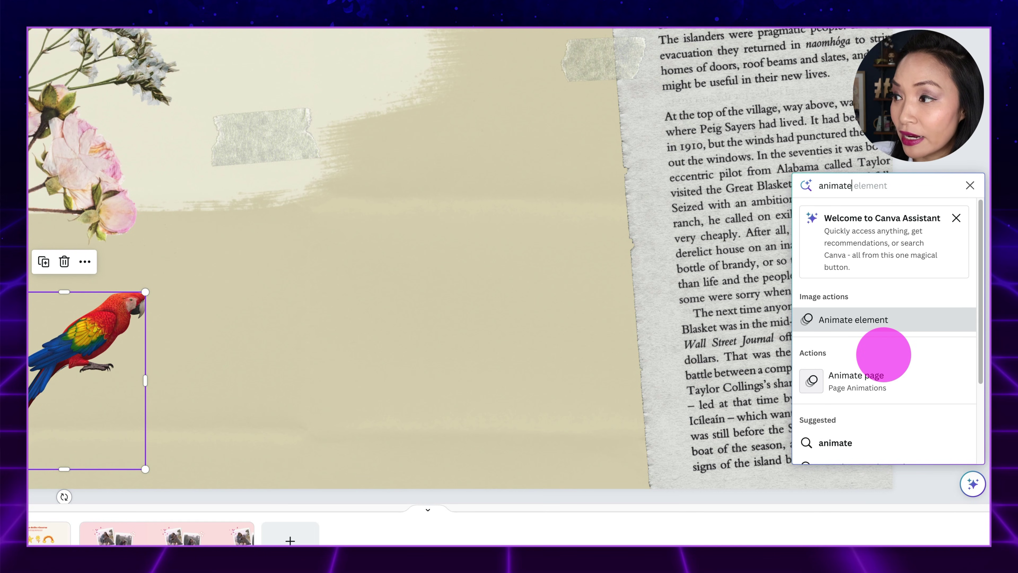
scroll(884, 355, "down", 3)
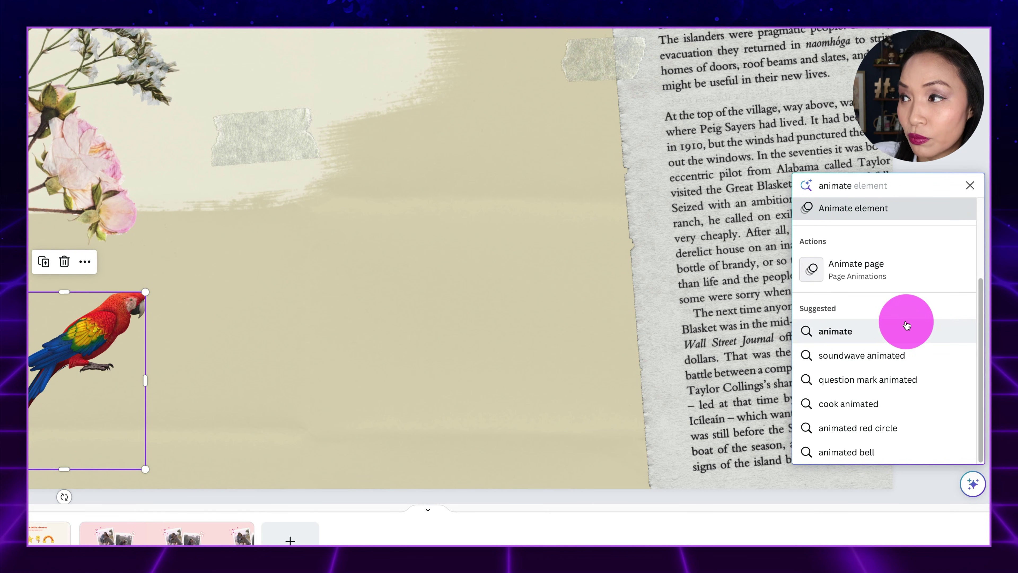
left_click(971, 184)
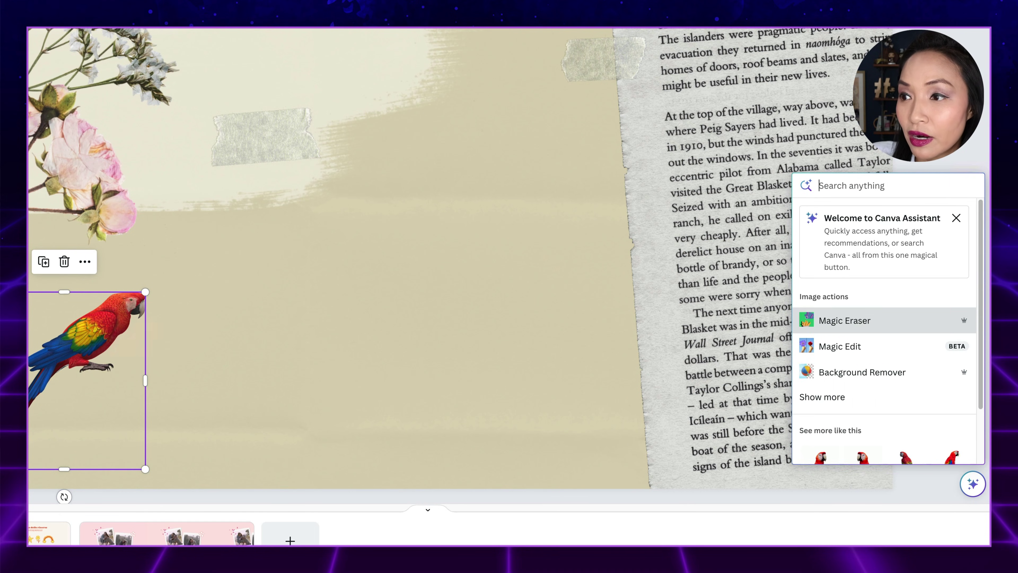
left_click(237, 365)
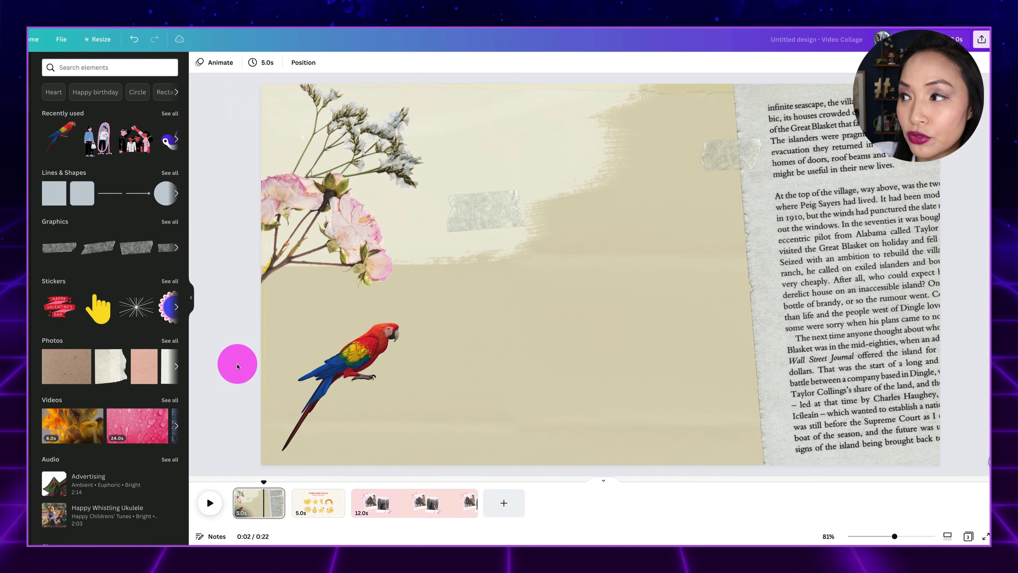
Step: Create a custom animation for the parrot along a stepped straight-line path from its current position up to the pink flowers
left_click(355, 373)
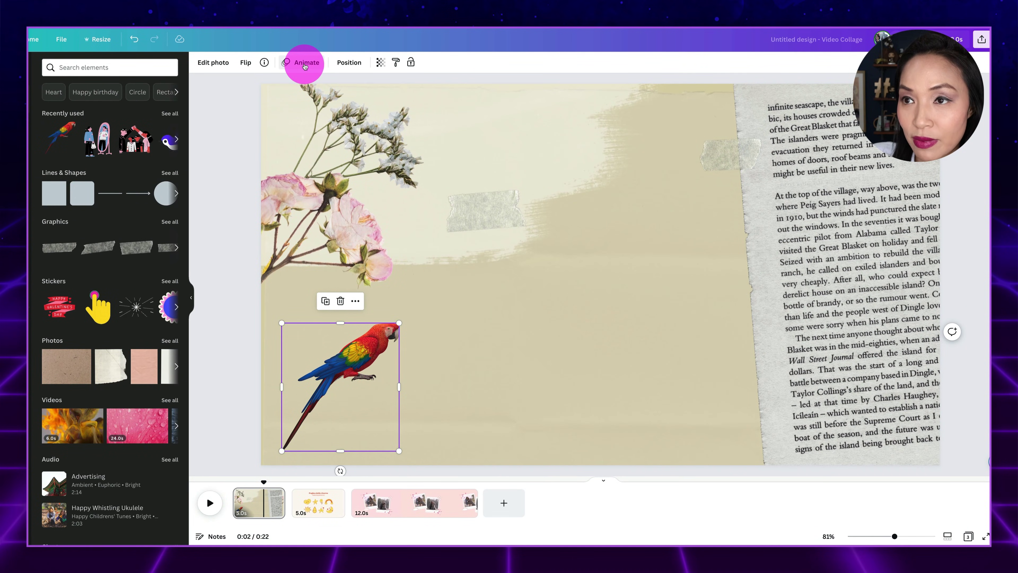
left_click(324, 63)
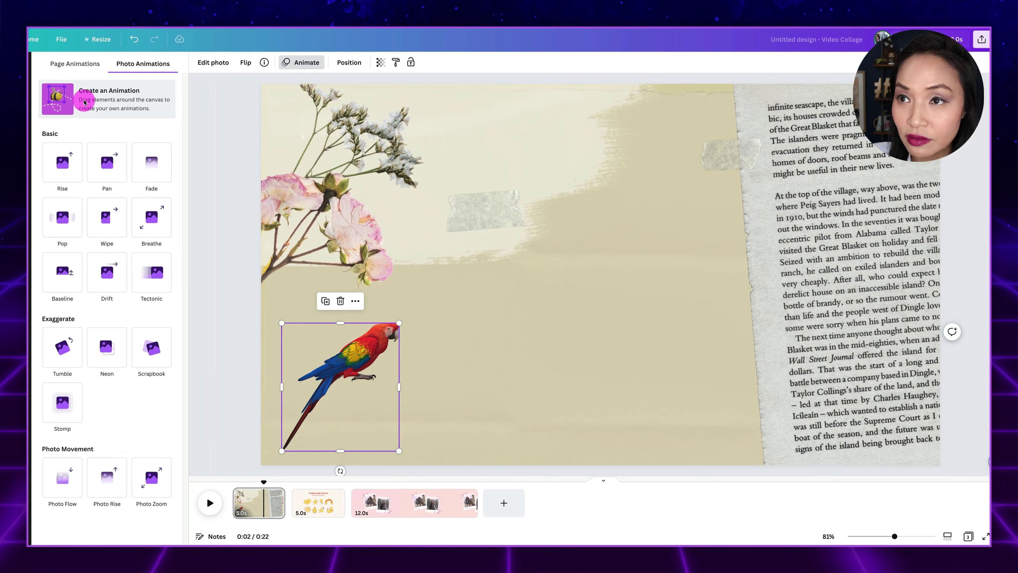
left_click(141, 118)
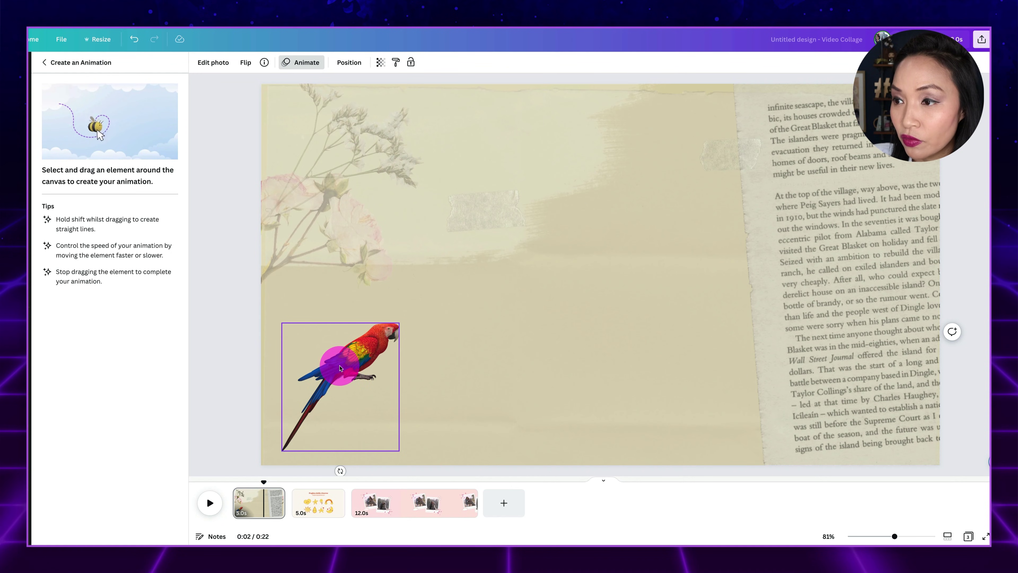
mouse_move(339, 368)
left_mouse_down()
mouse_move(413, 353)
mouse_move(462, 194)
mouse_move(401, 152)
mouse_move(372, 153)
mouse_move(364, 94)
left_mouse_up()
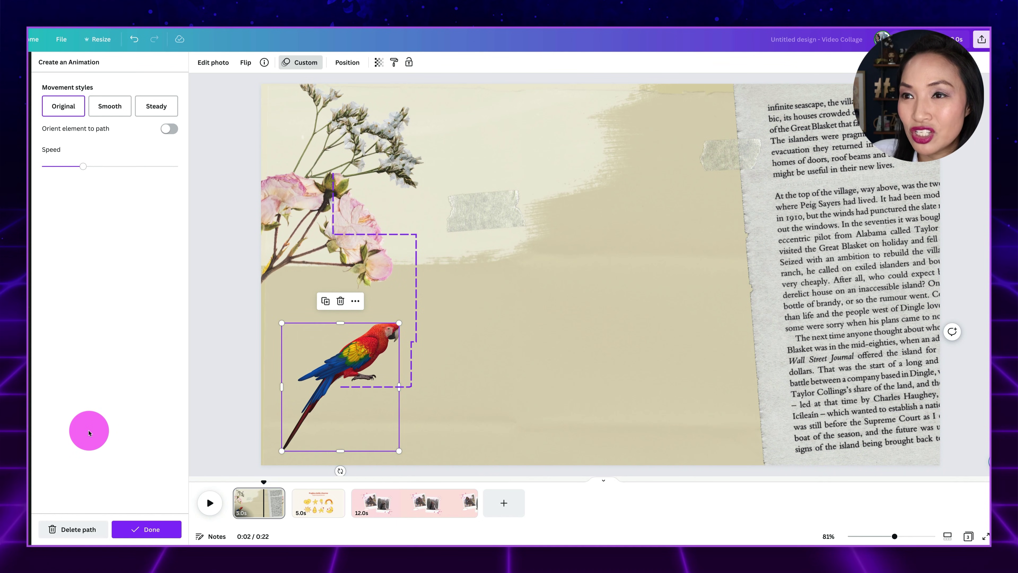
Step: Try the Smooth movement style on the parrot's path, choose Steady instead, and orient the element to its path
left_click(110, 108)
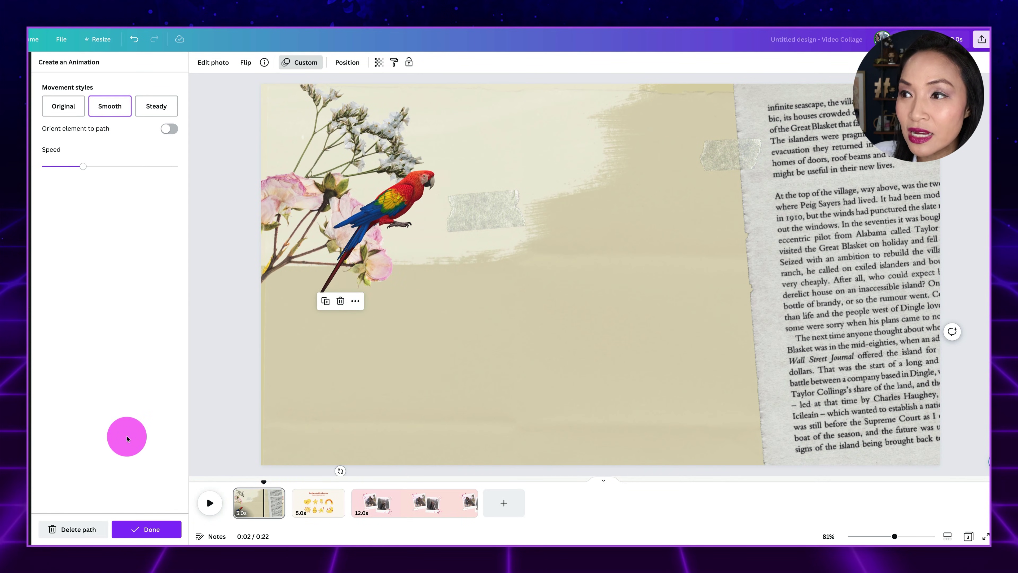
left_click(156, 106)
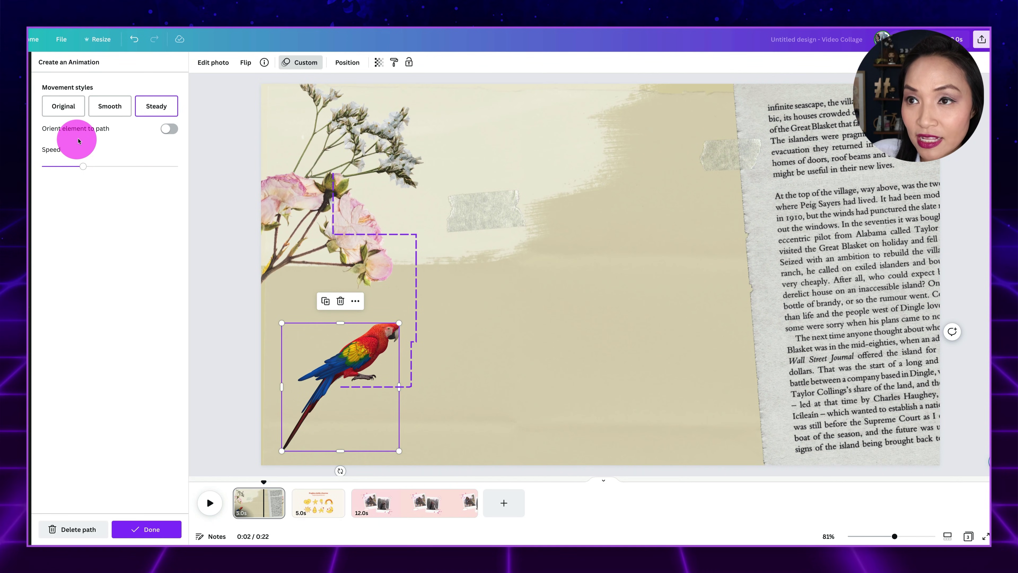
left_click(161, 130)
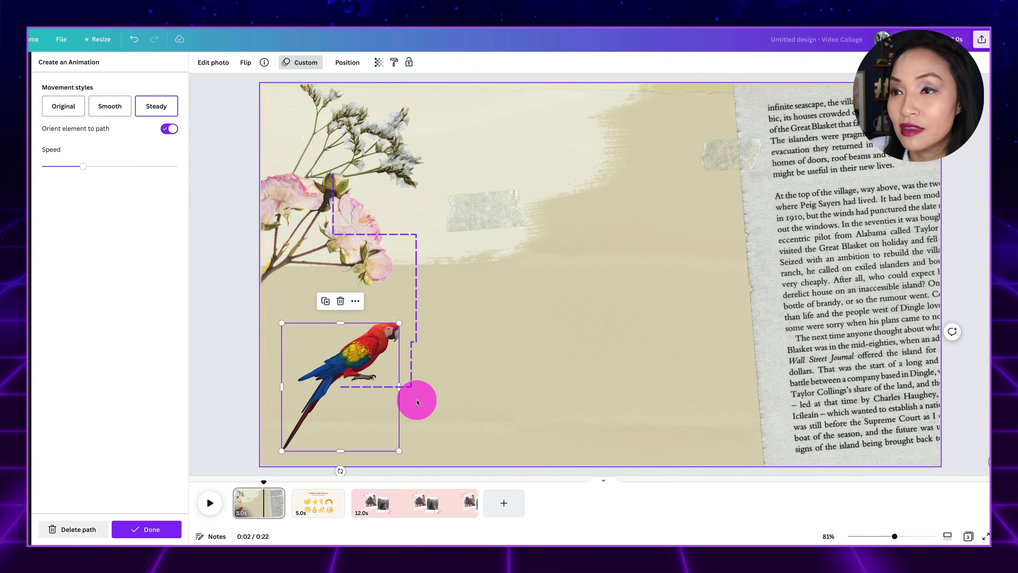
left_click(236, 403)
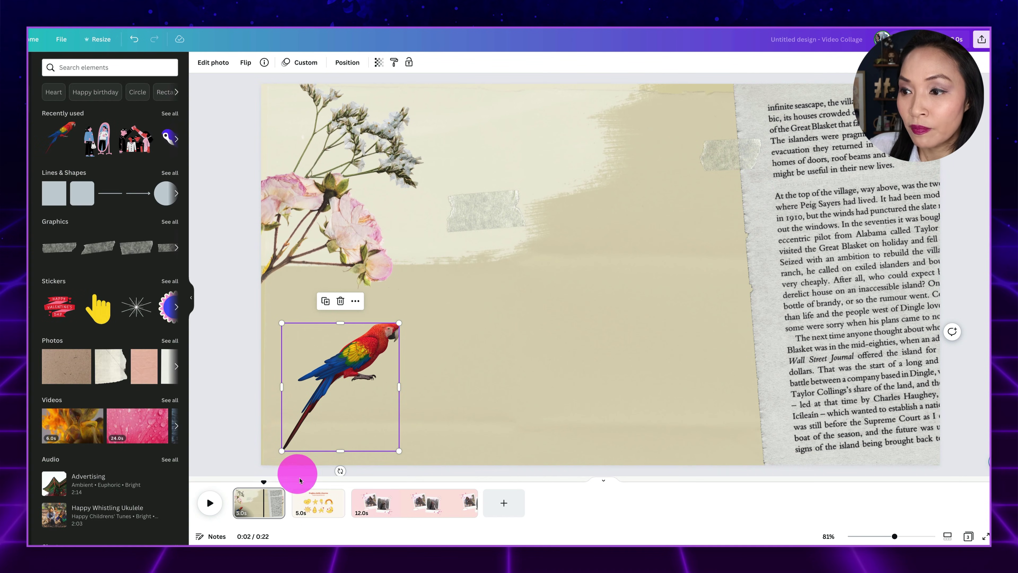
Step: Give the heart on the second page a Rise animation for both enter and exit at a slow speed, and preview it
left_click(312, 502)
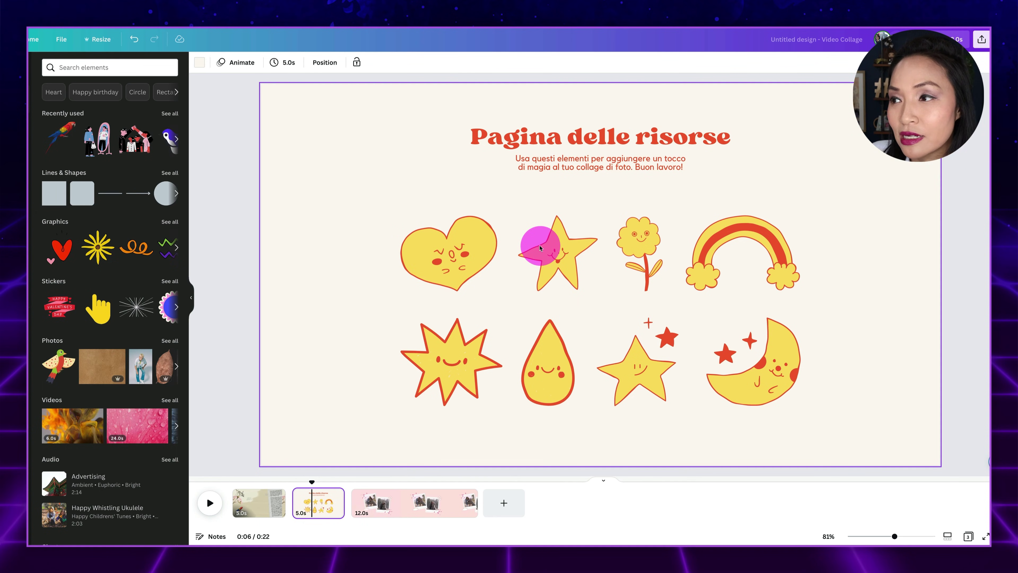
left_click(414, 241)
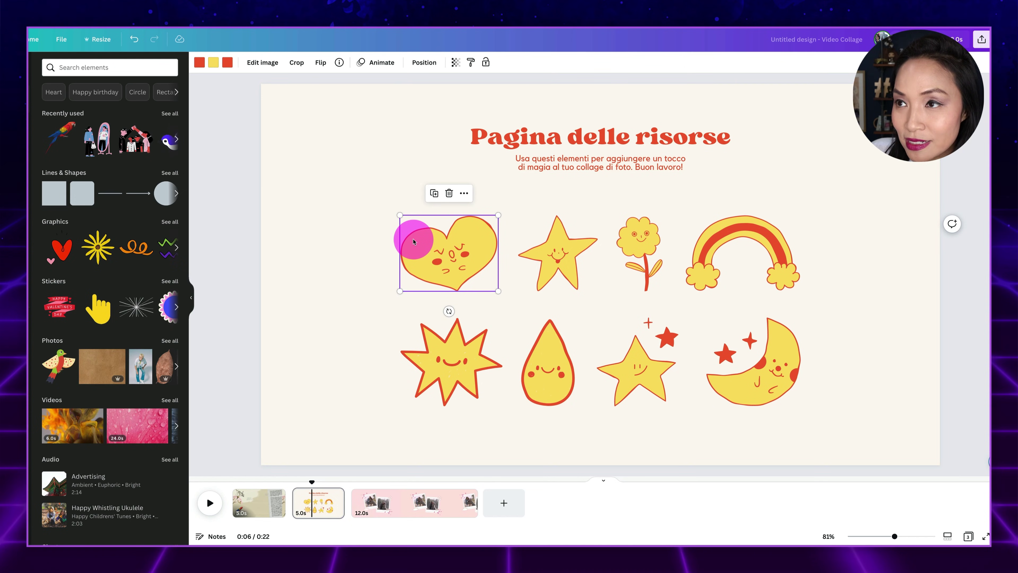
left_click(383, 67)
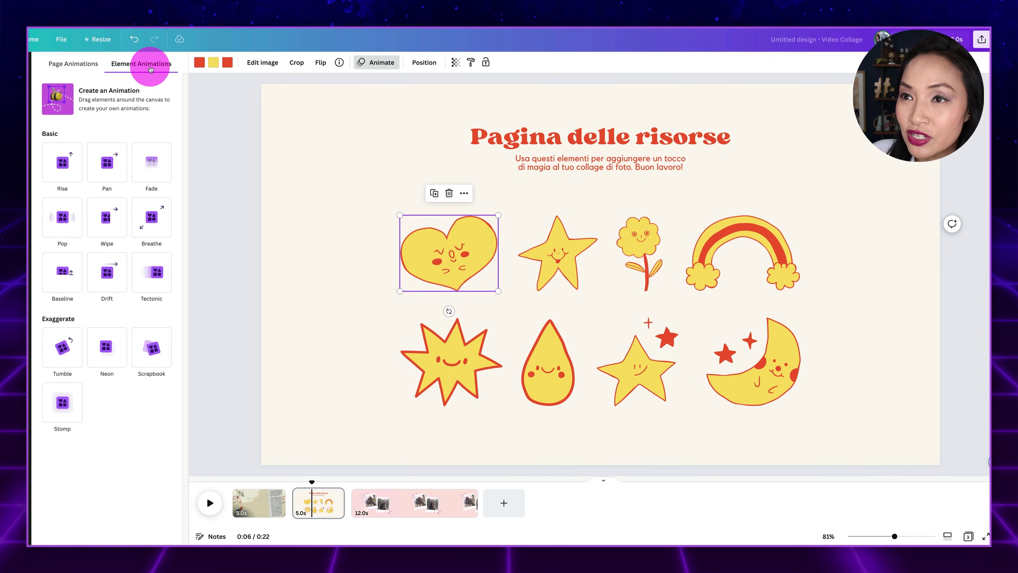
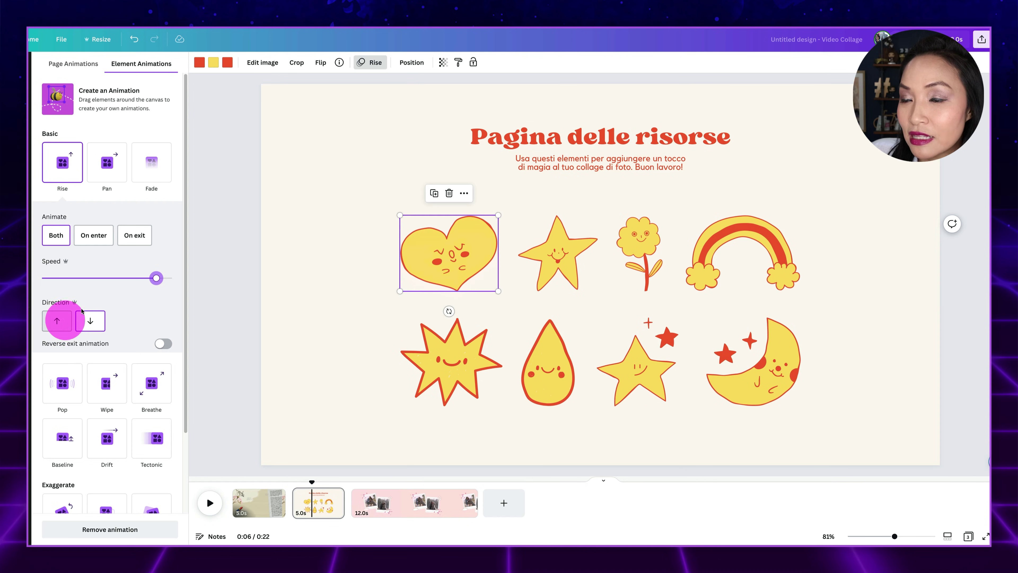
left_click(149, 281)
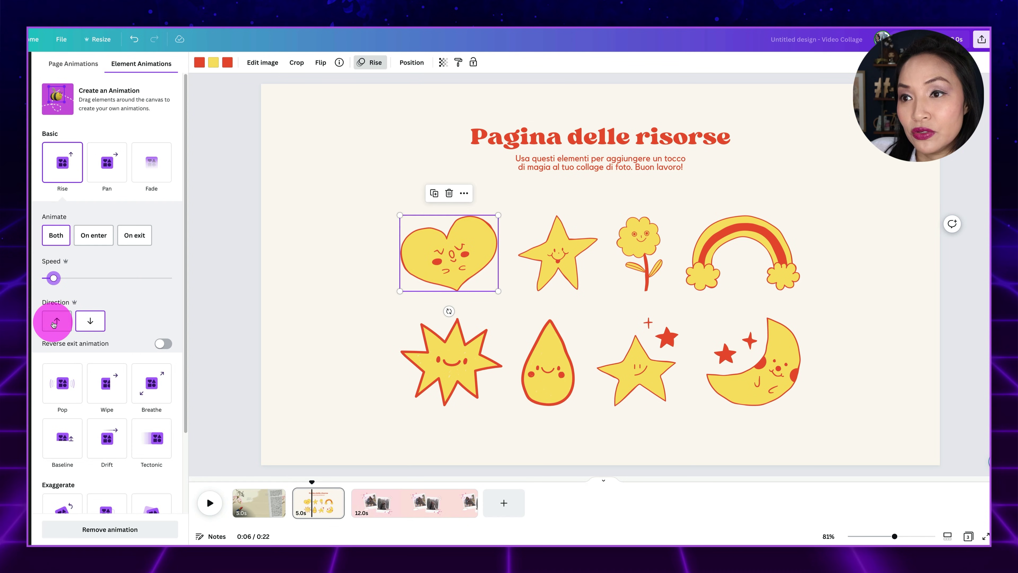
left_click(59, 169)
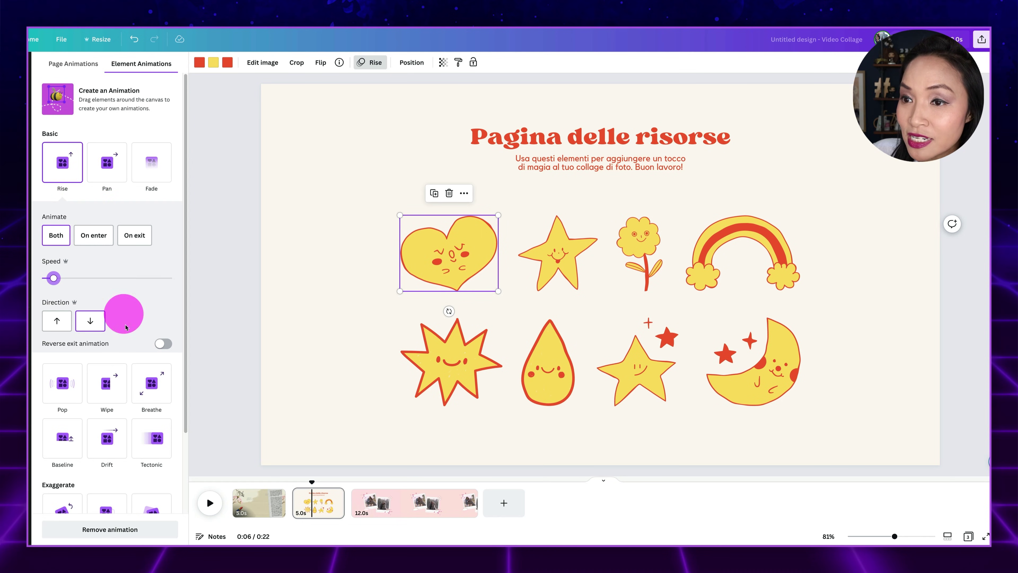
Step: Compare the heart's Rise directions, keep the downward one, and raise its speed to a little over a third
left_click(57, 325)
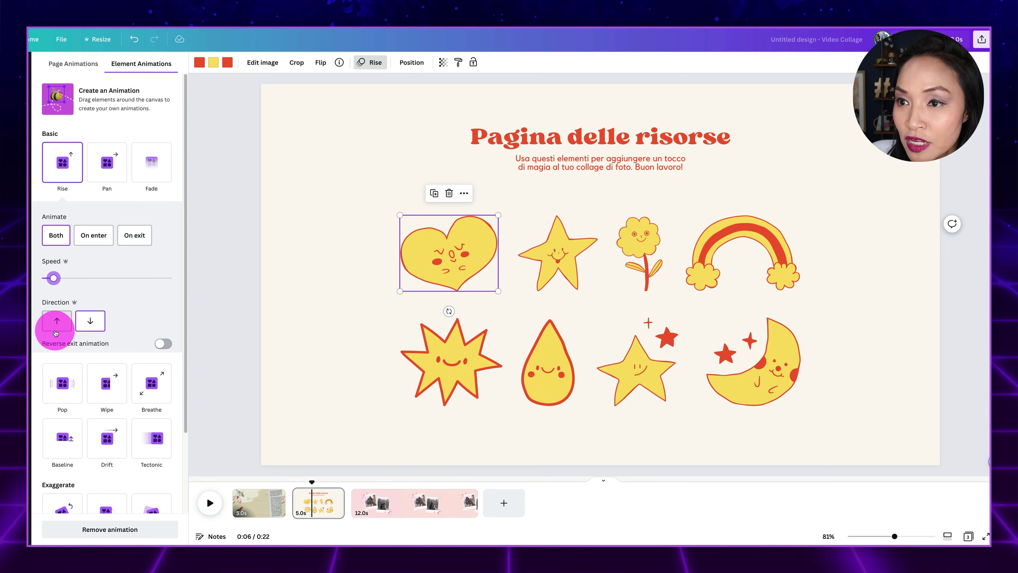
left_click(97, 321)
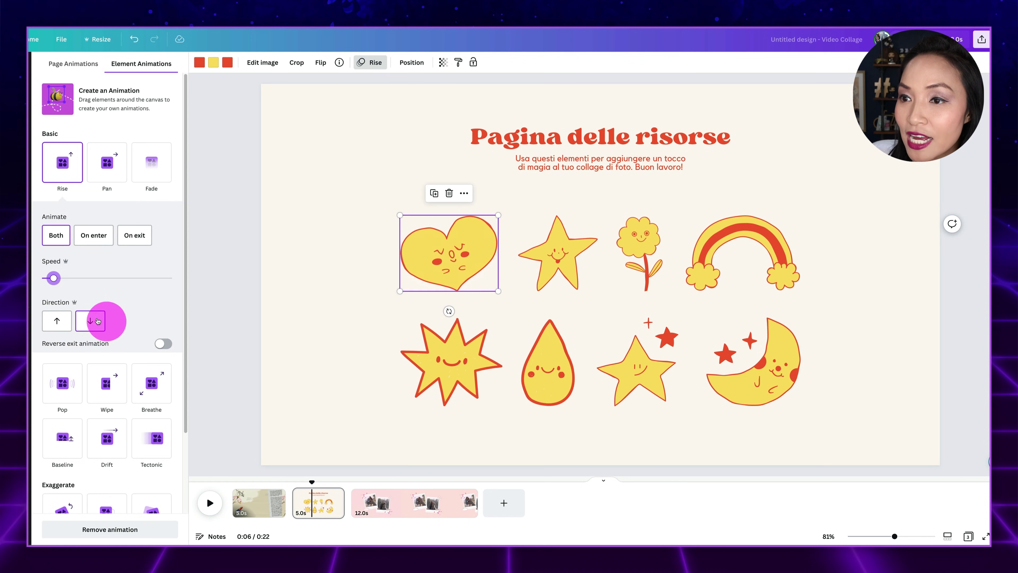
left_click(92, 319)
left_click_drag(54, 278, 90, 278)
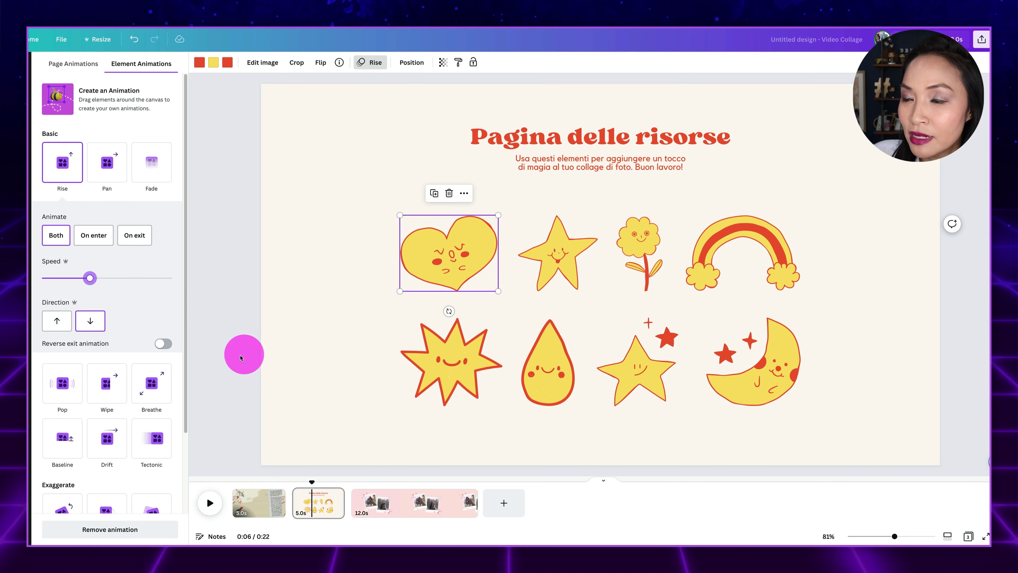
left_click(235, 358)
left_click(311, 335)
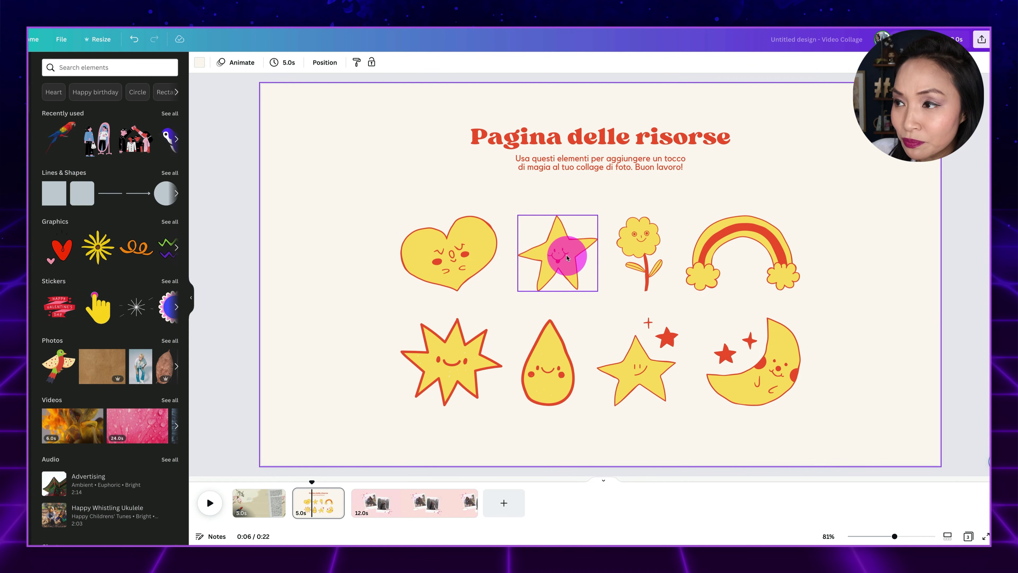
Step: Apply the Tectonic element animation to the smiling star beside the heart
left_click(556, 259)
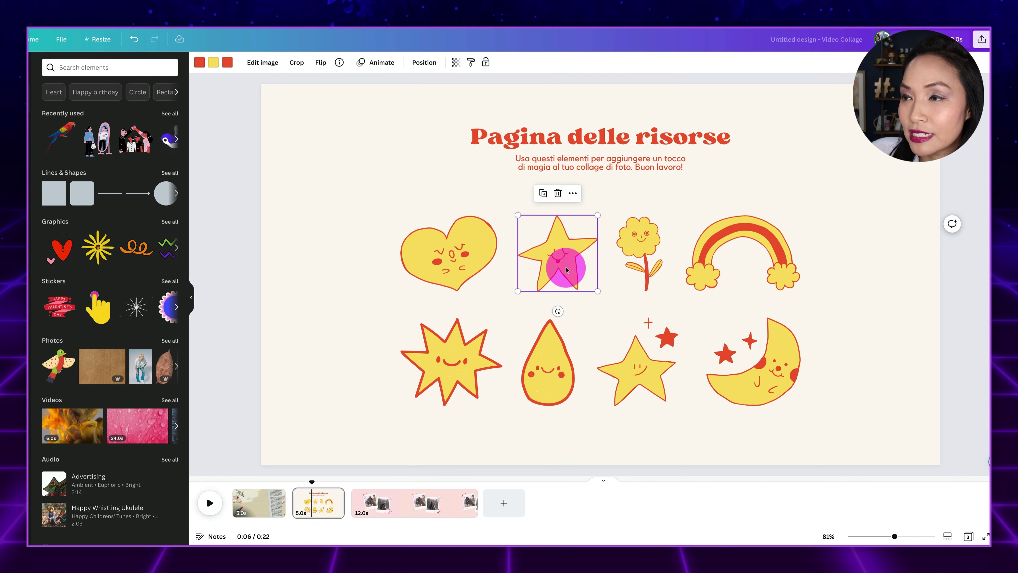
left_click(379, 63)
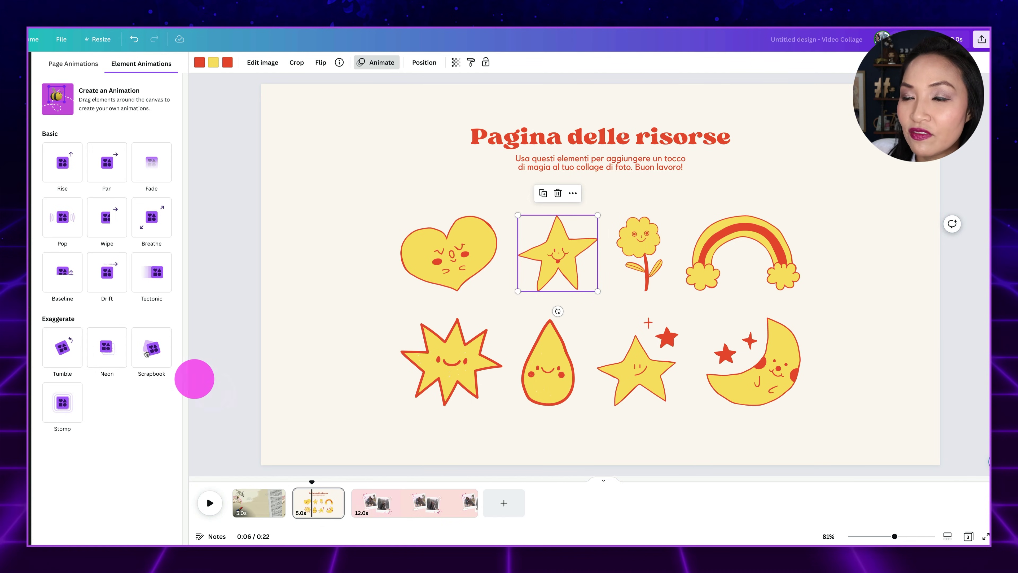
left_click(155, 272)
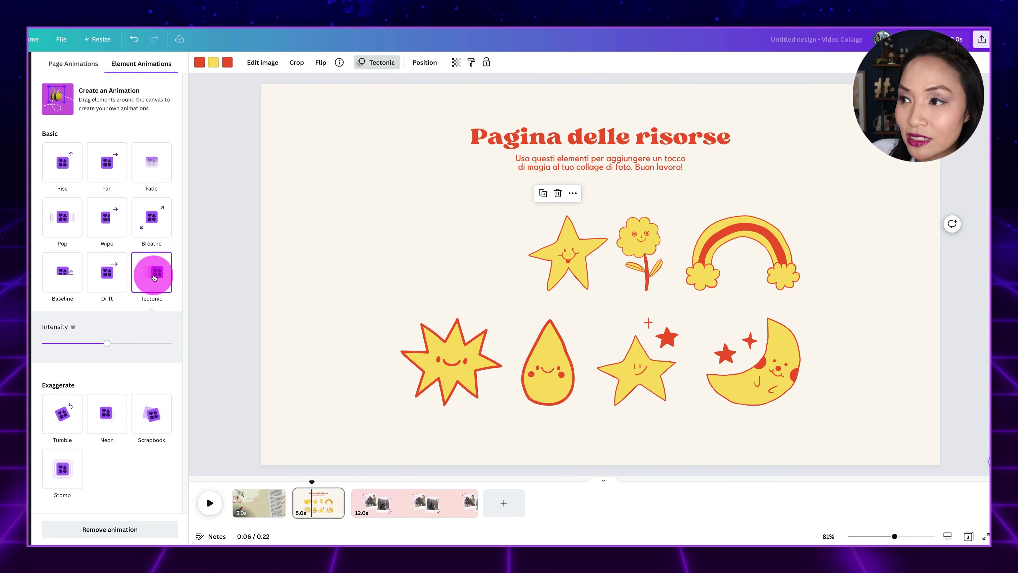
Step: Preview the star's Tectonic animation at different intensities and set the intensity to about three quarters
left_click(107, 344)
left_click_drag(145, 345, 157, 343)
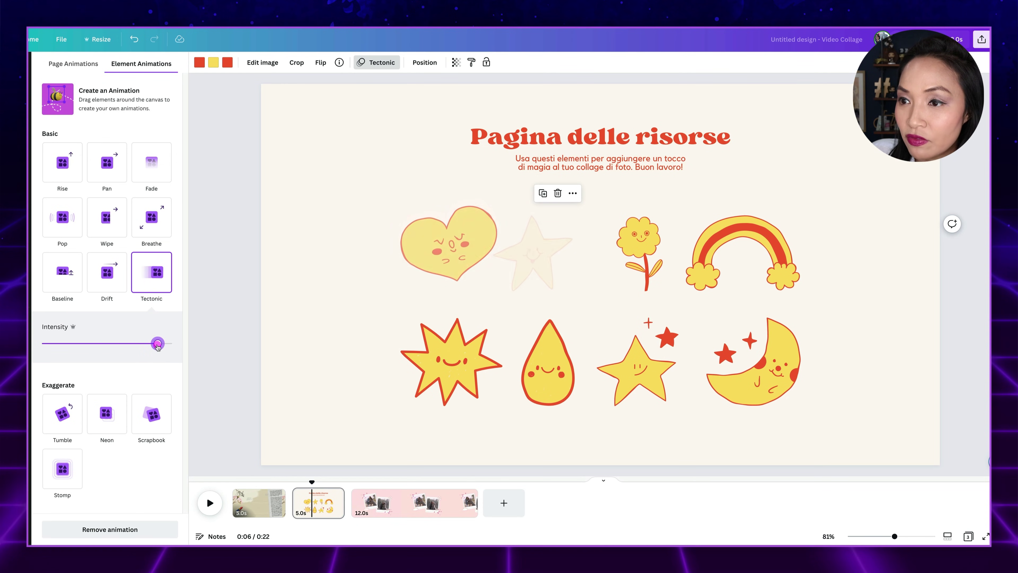
left_click(150, 274)
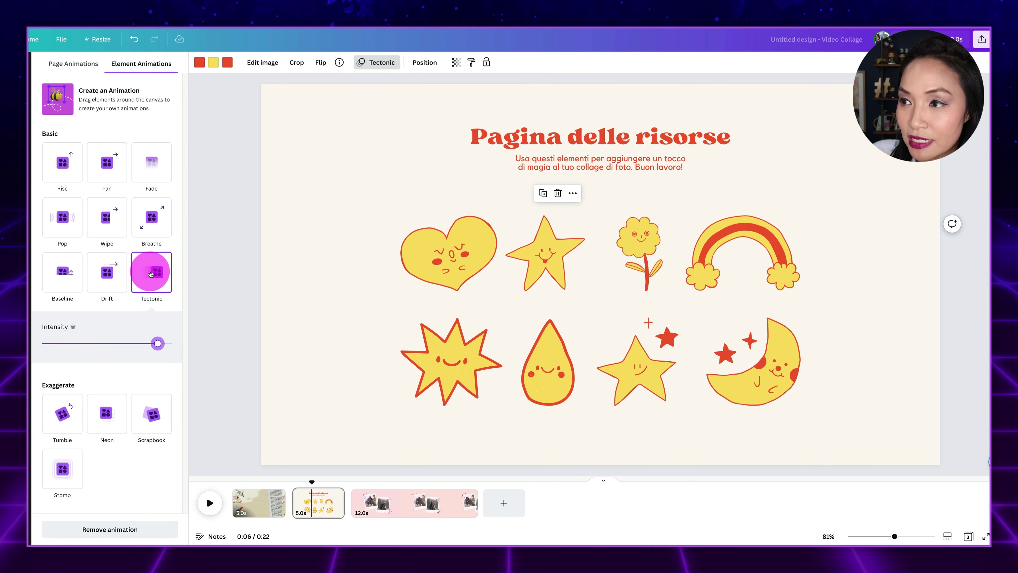
left_click(99, 345)
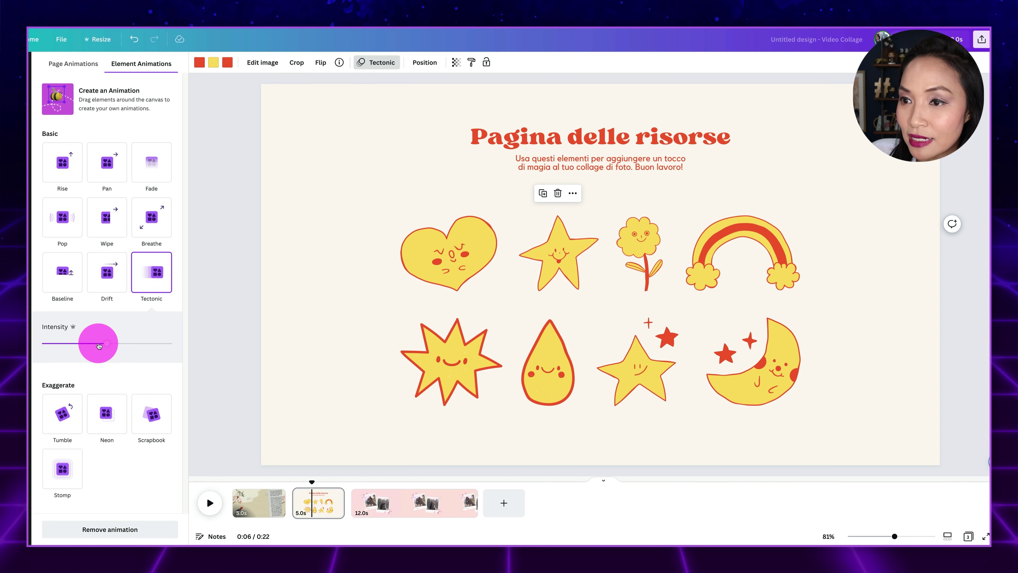
left_click(137, 344)
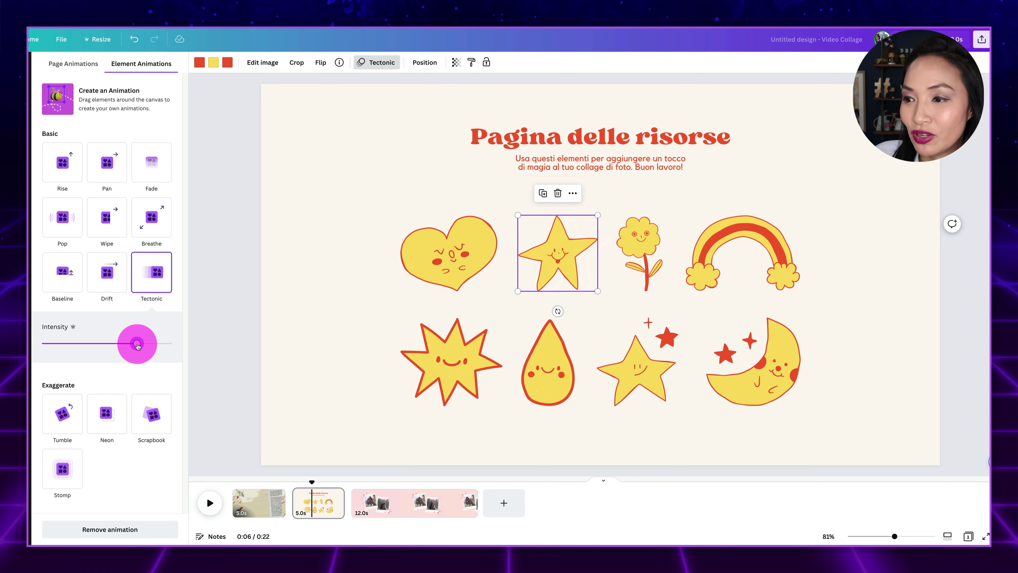
left_click(291, 337)
Step: Browse the page animations for the third page with the dog photos and apply Party on enter
left_click(419, 504)
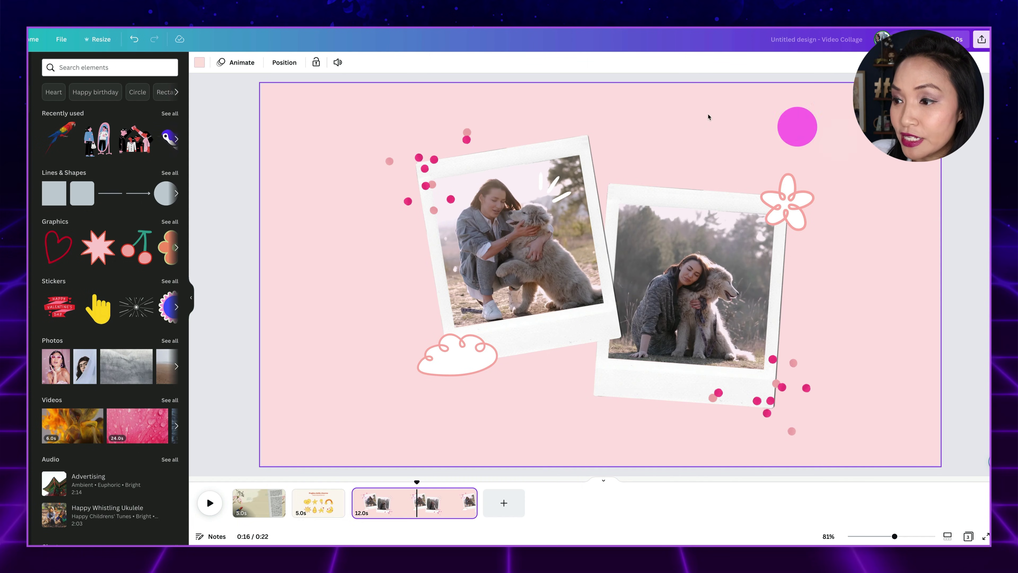
left_click(242, 64)
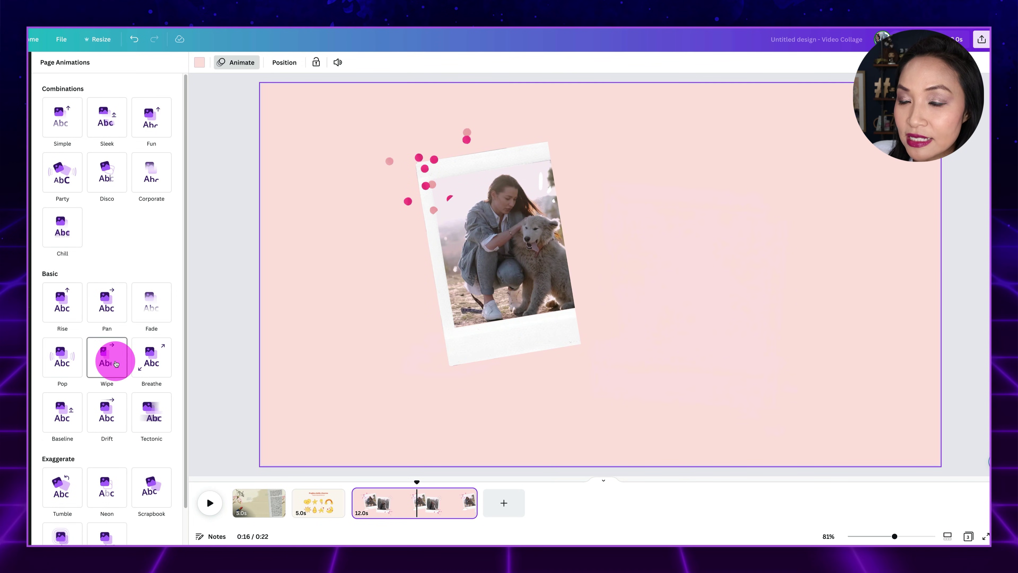
scroll(109, 357, "down", 1)
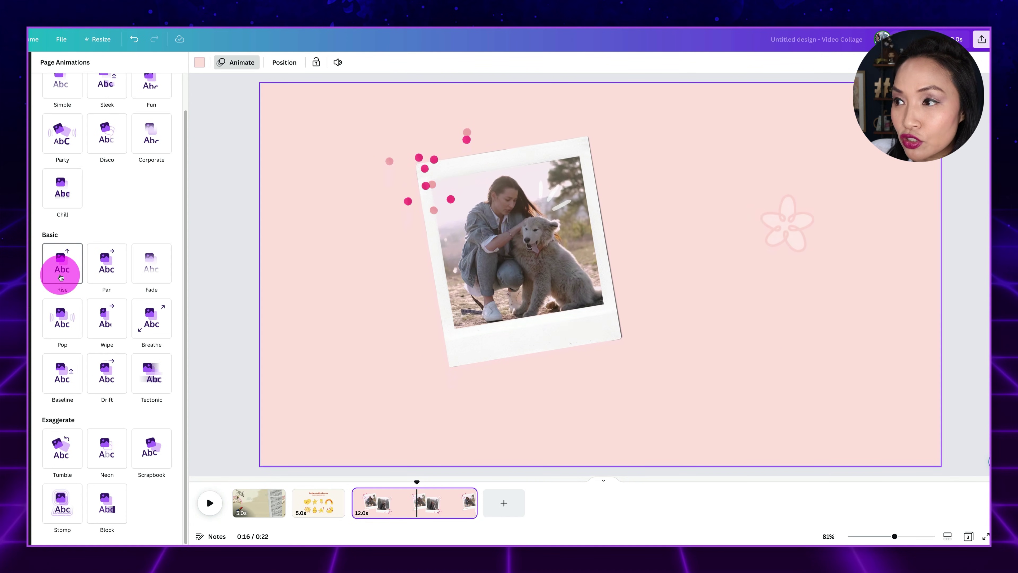
scroll(61, 277, "up", 2)
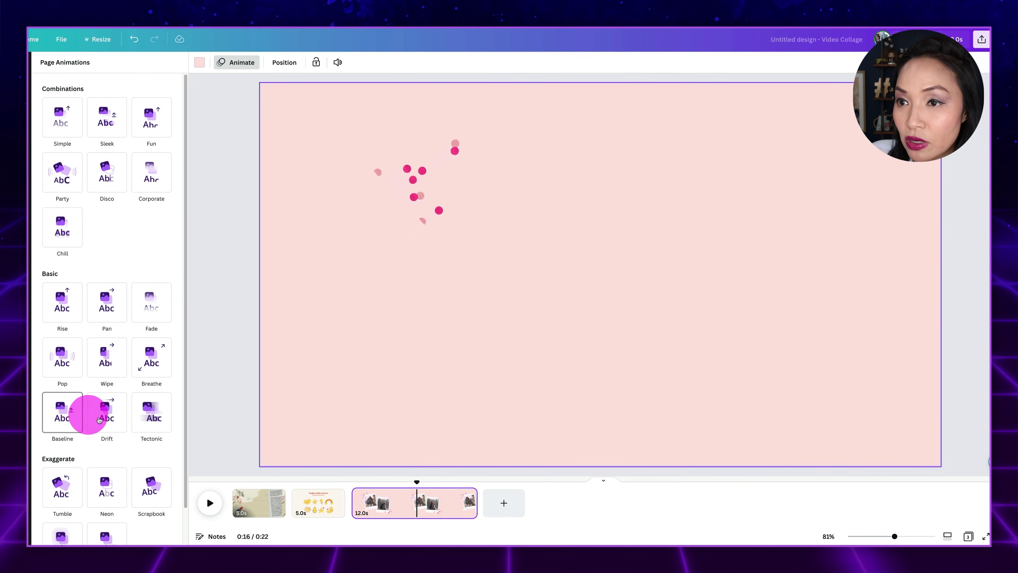
left_click(67, 178)
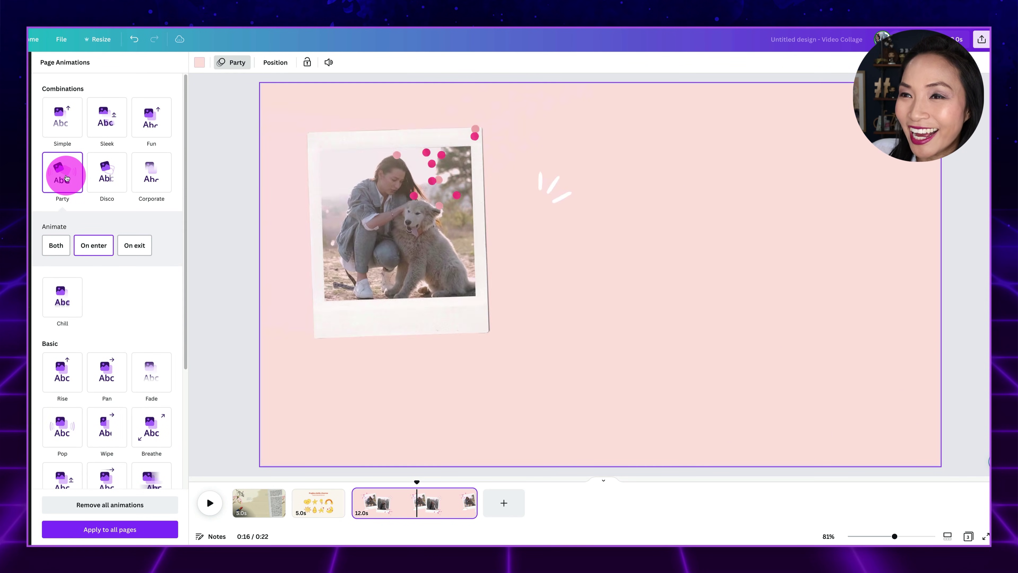
Step: Apply the Party animation to all pages and replay it on the third page
left_click(108, 530)
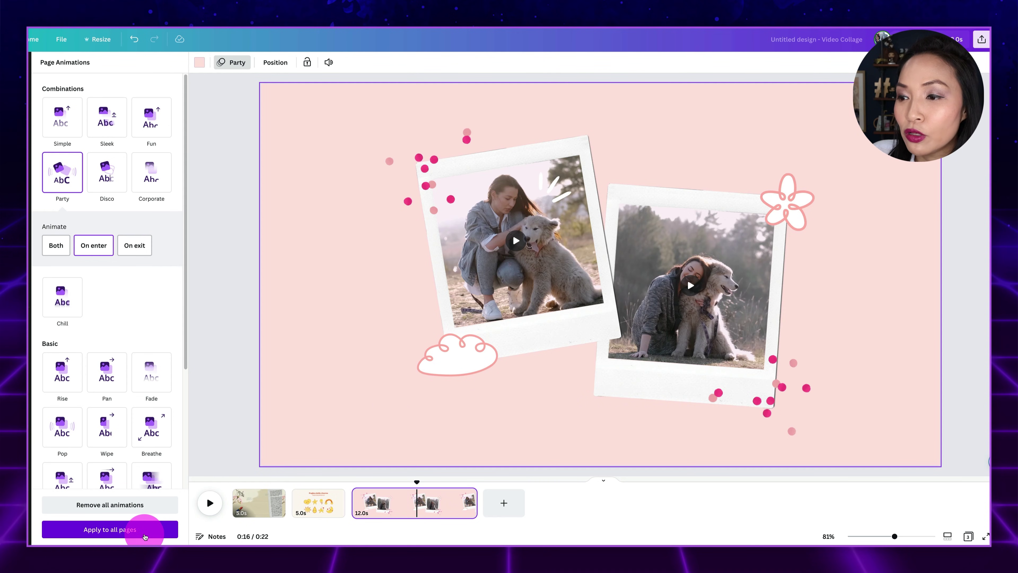
left_click(381, 447)
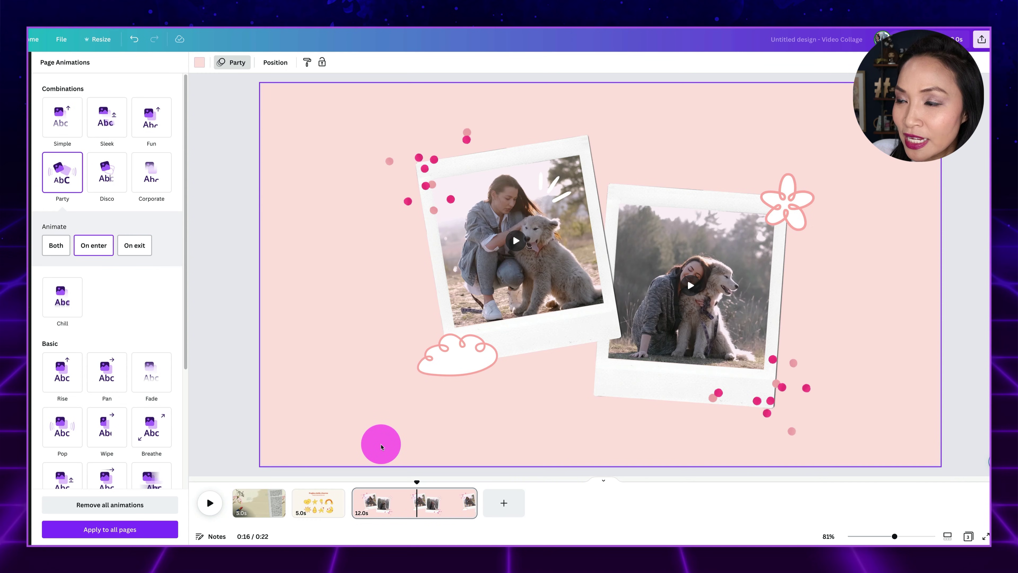
left_click(67, 181)
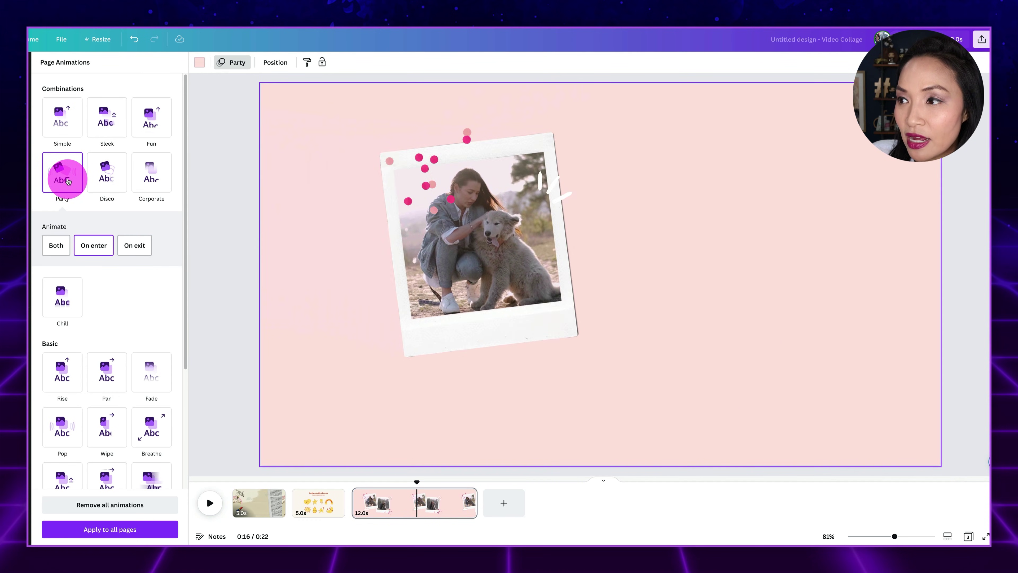